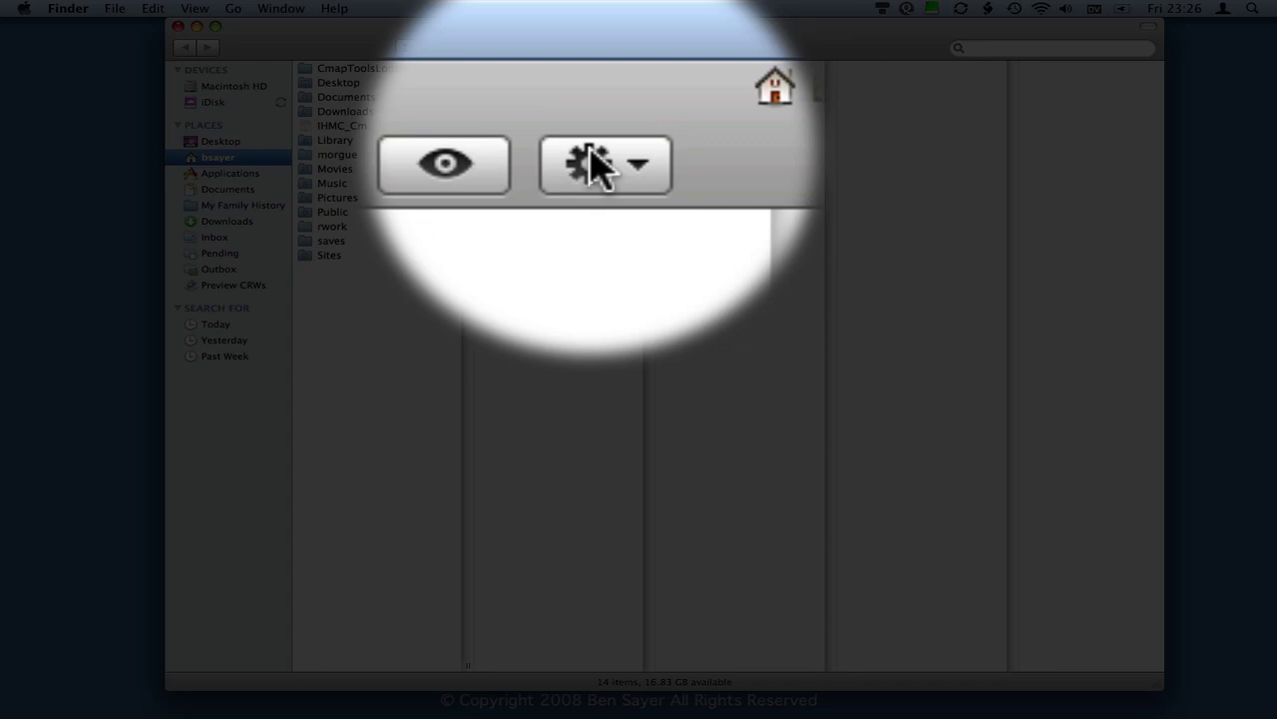
Open the empty My Family History folder from the Finder sidebar
{"action": "left_click", "coordinate": [240, 204]}
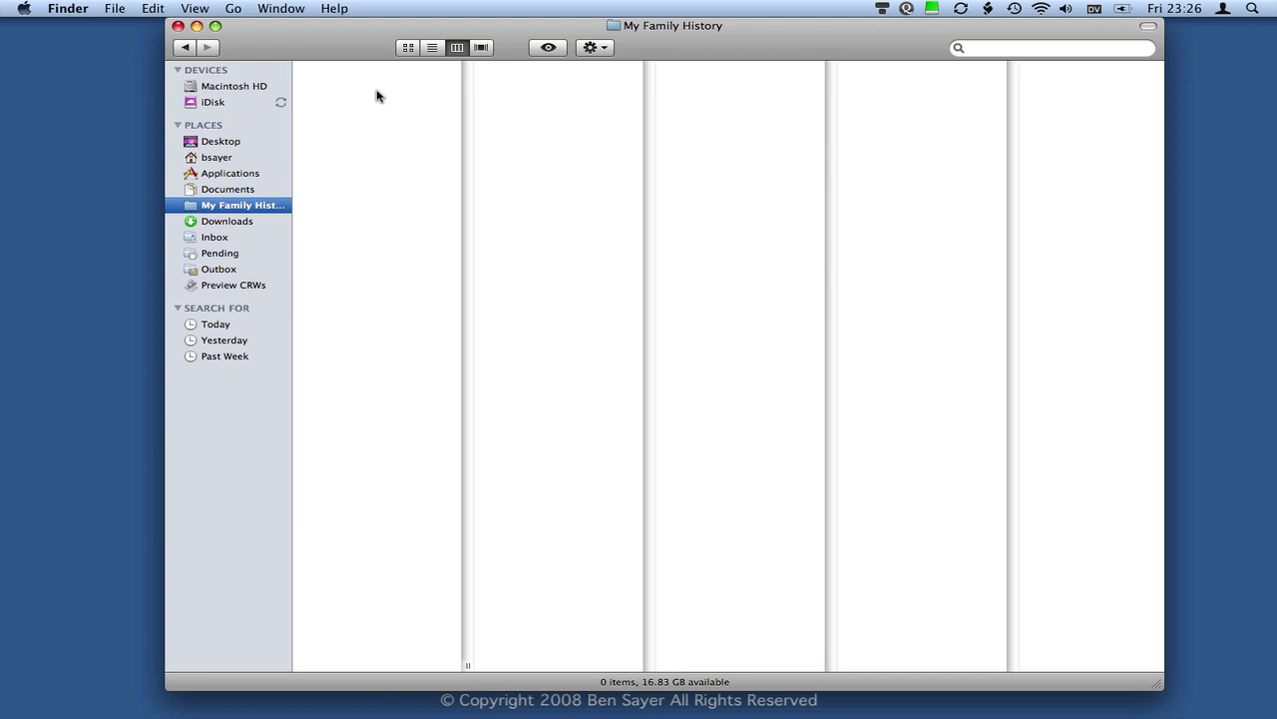
Add a new subfolder named 'Places' to My Family History via File > New Folder
{"action": "left_click", "coordinate": [111, 8]}
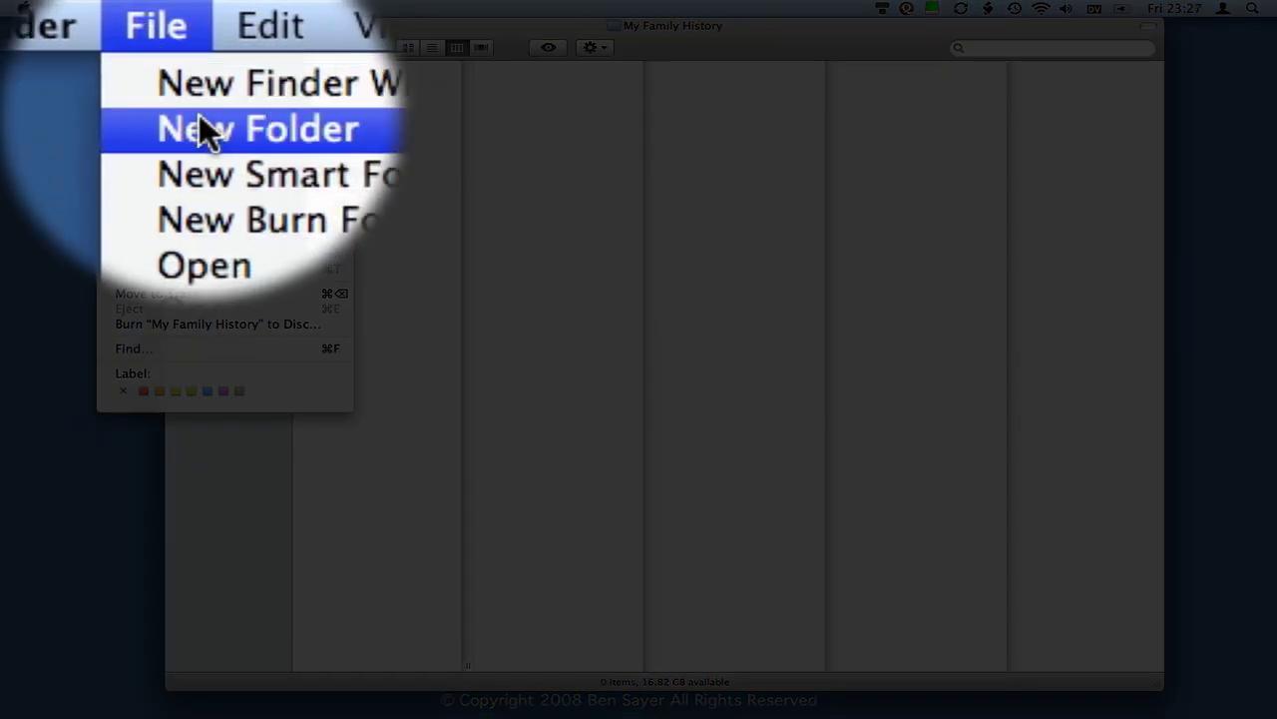
{"action": "left_click", "coordinate": [199, 128]}
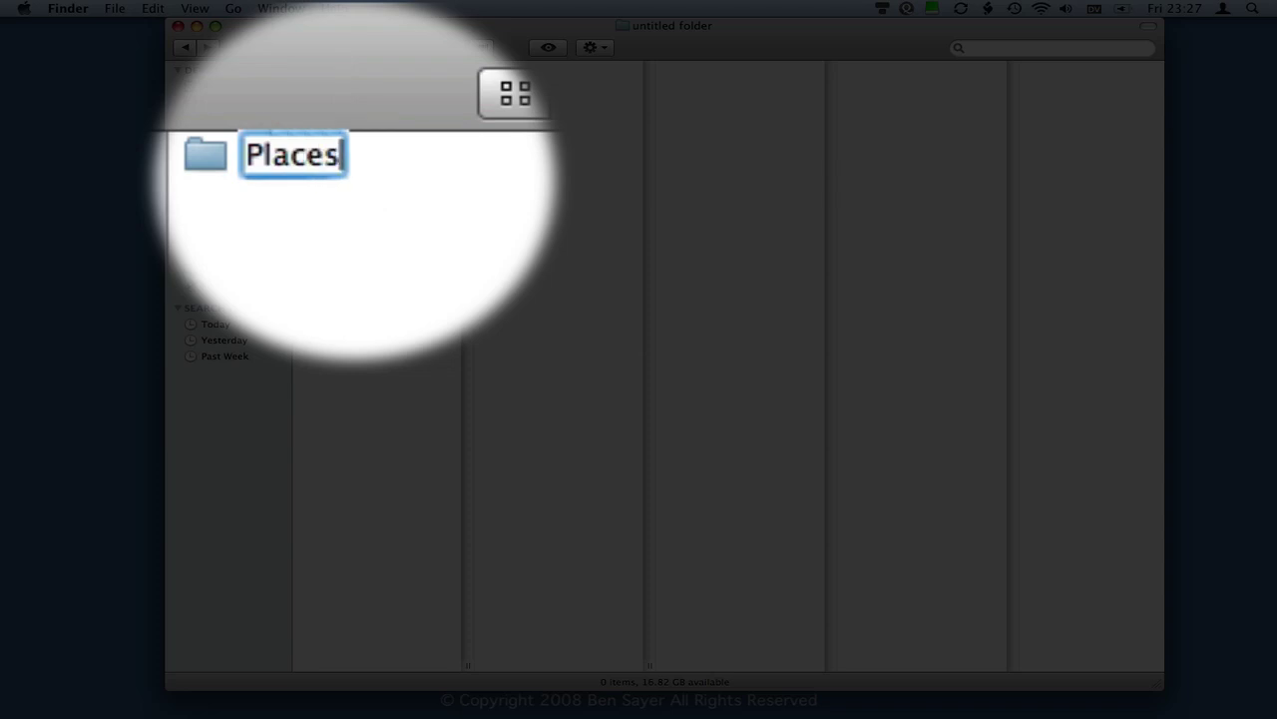
{"action": "key", "text": "Return"}
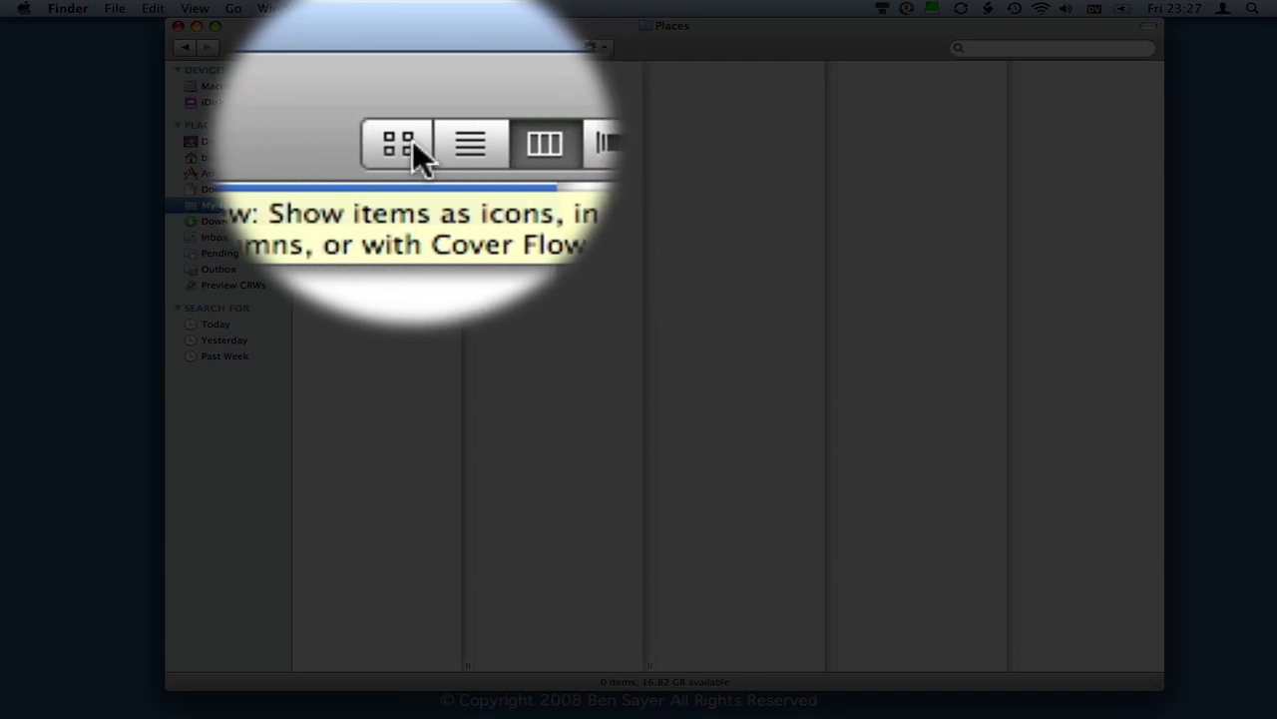
Switch the window to list view, then to column view with Places in the first column
{"action": "left_click", "coordinate": [414, 145]}
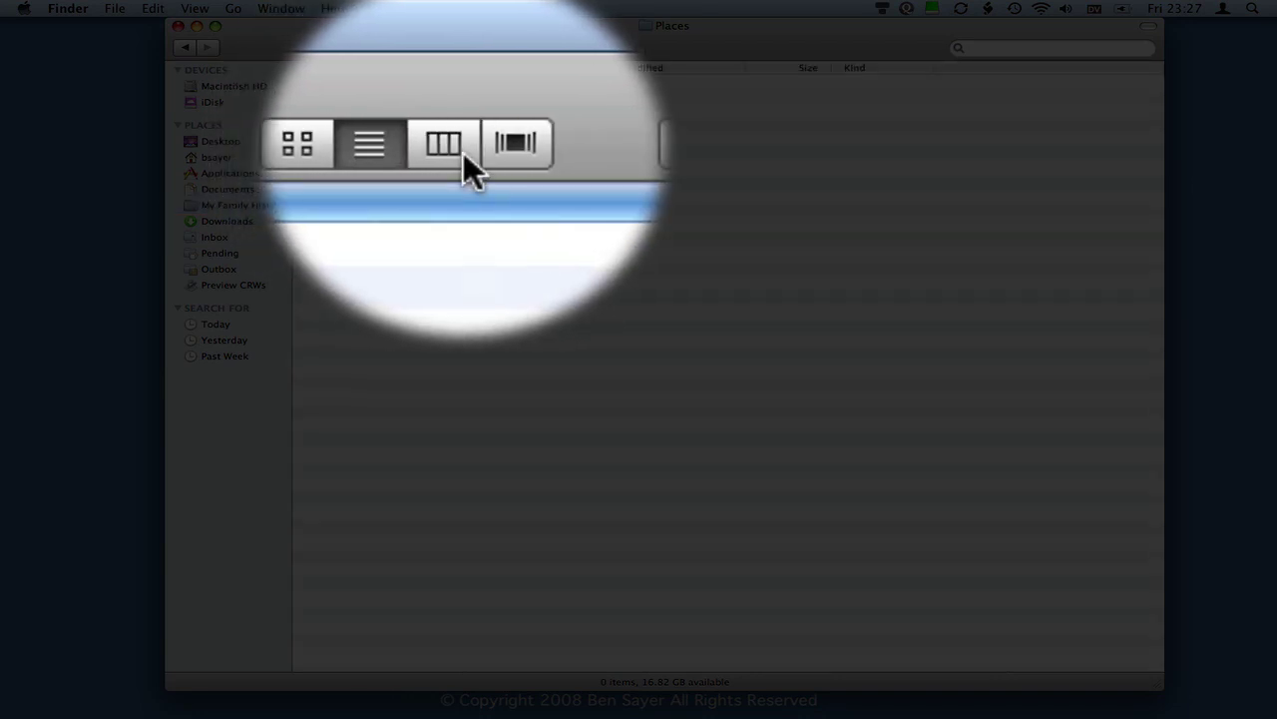
{"action": "left_click", "coordinate": [463, 155]}
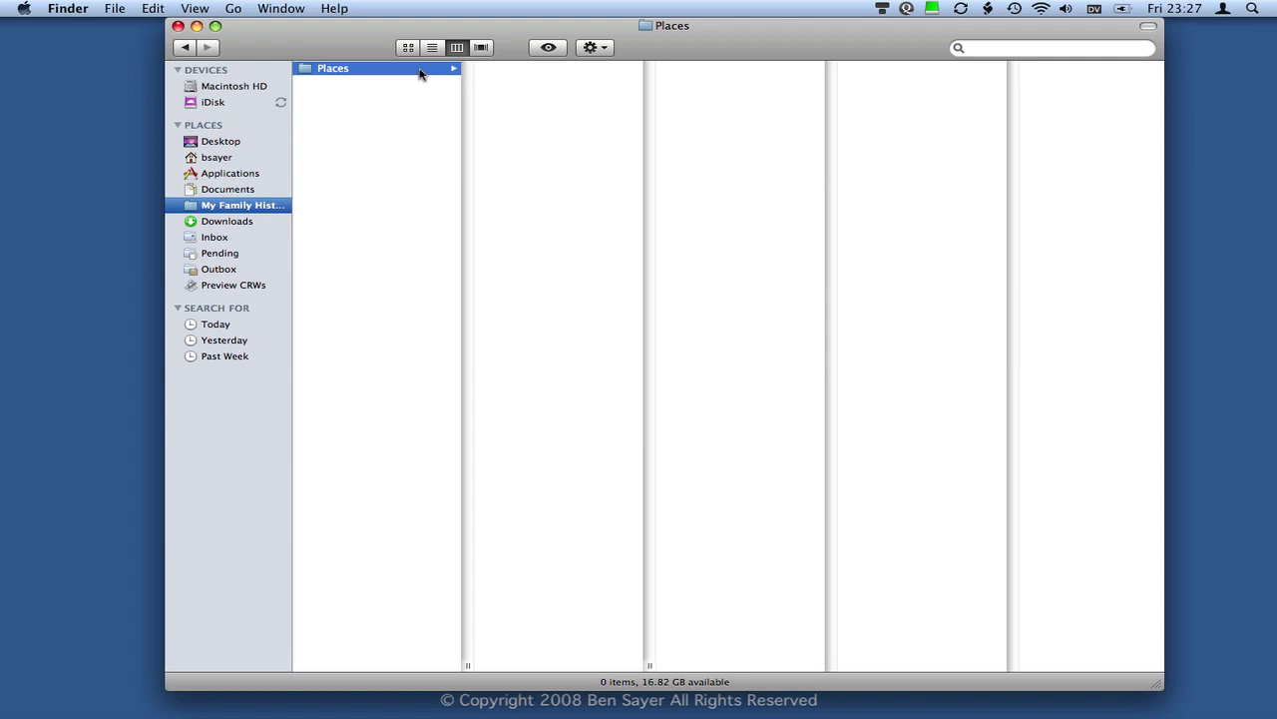
Create a 'United States' folder inside Places, fixing a mistyped letter in the name
{"action": "left_click", "coordinate": [115, 8]}
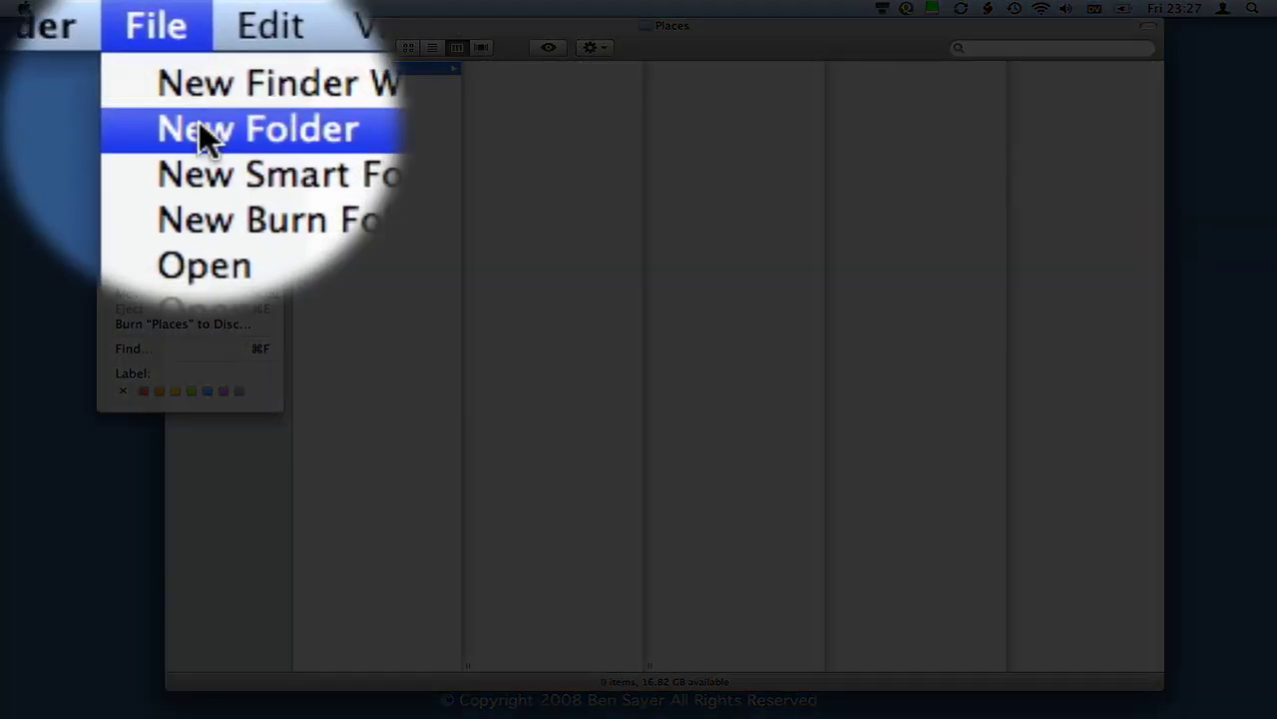
{"action": "left_click", "coordinate": [199, 130]}
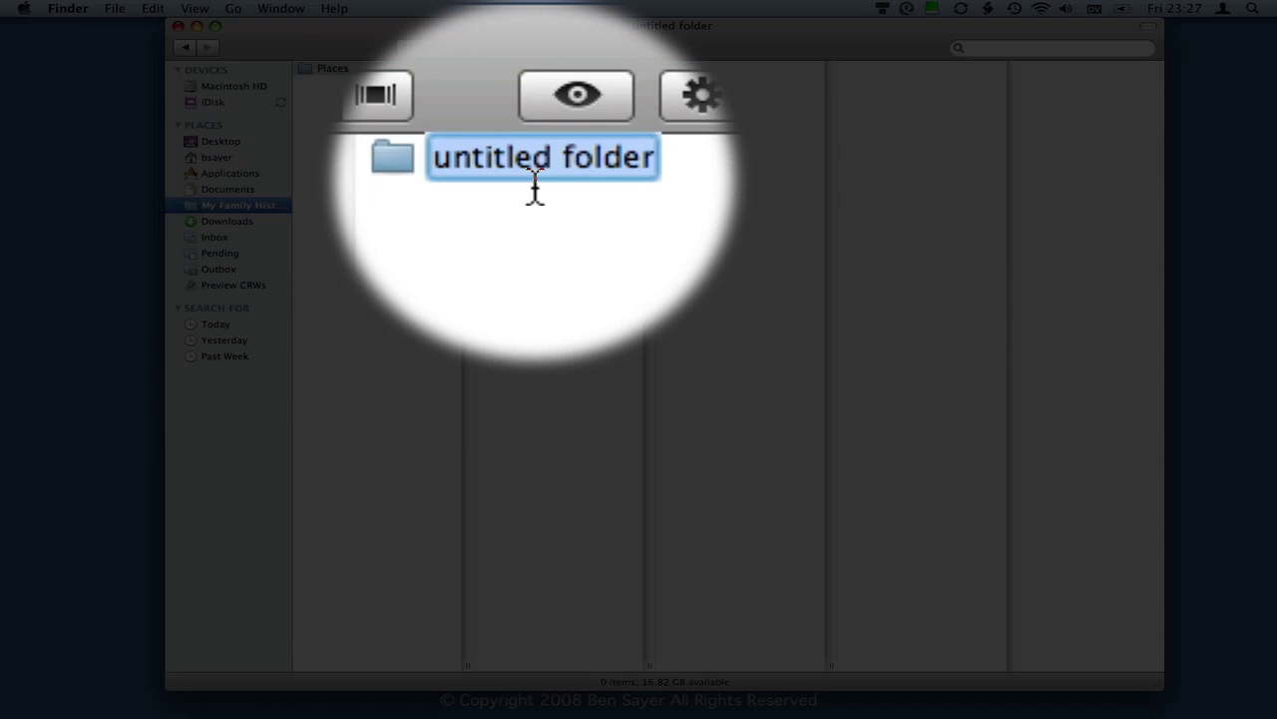
{"action": "type", "text": "S"}
{"action": "key", "text": "BackSpace"}
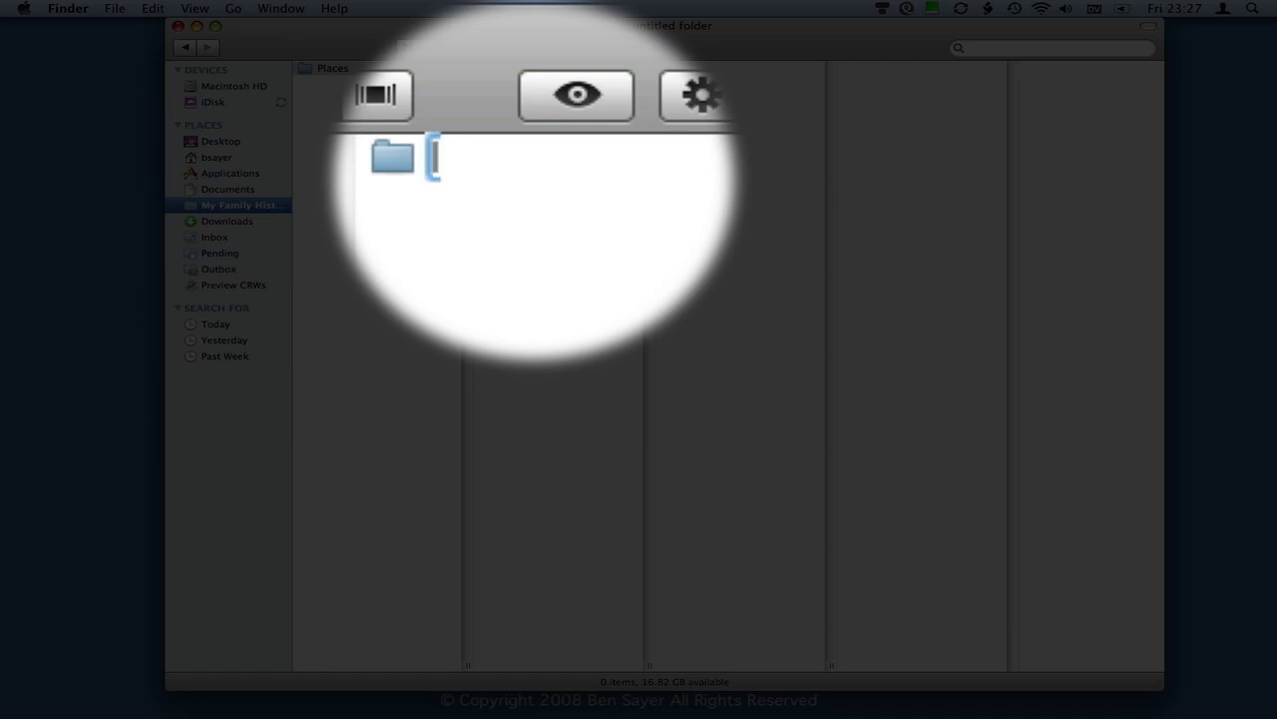
{"action": "type", "text": "United "}
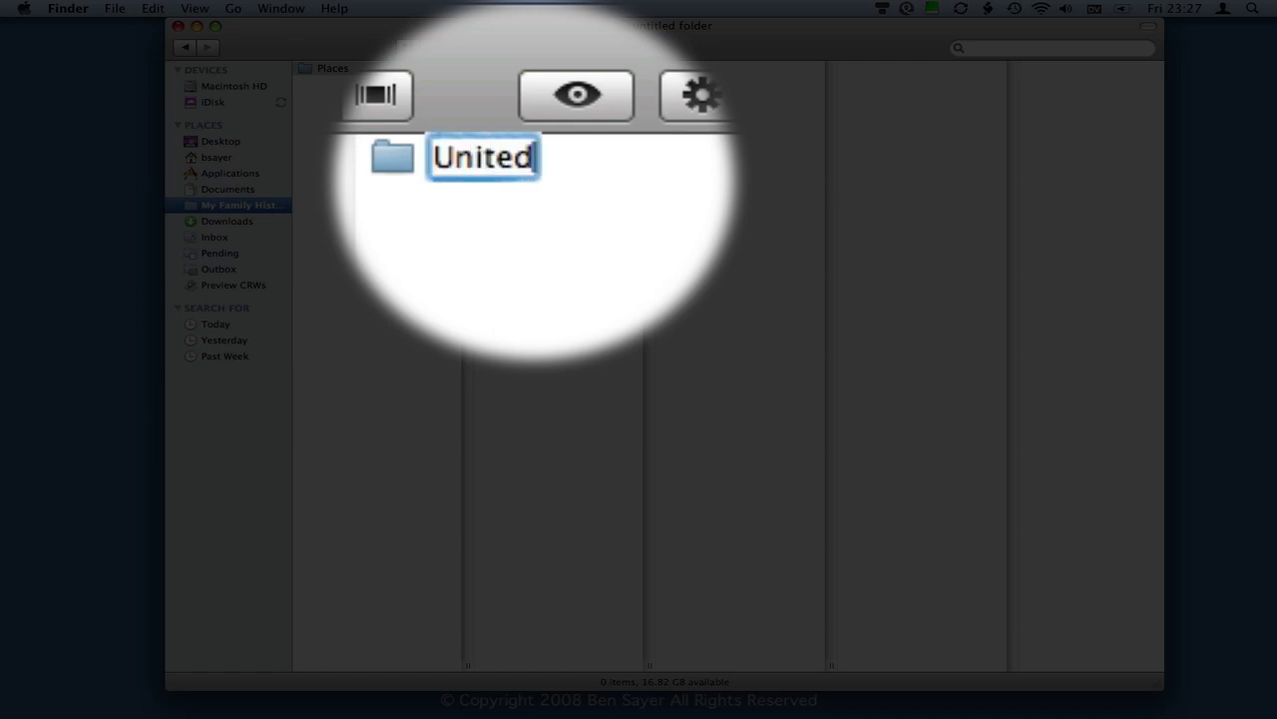
{"action": "type", "text": "States"}
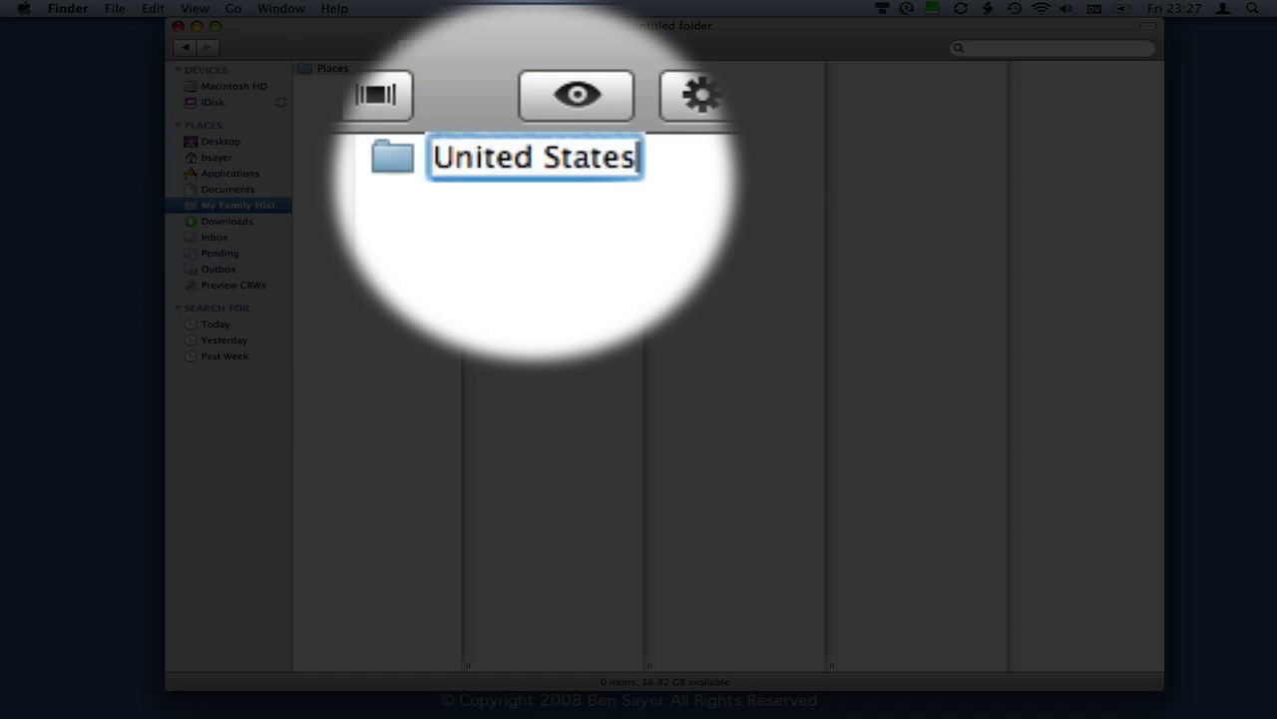
{"action": "key", "text": "Return"}
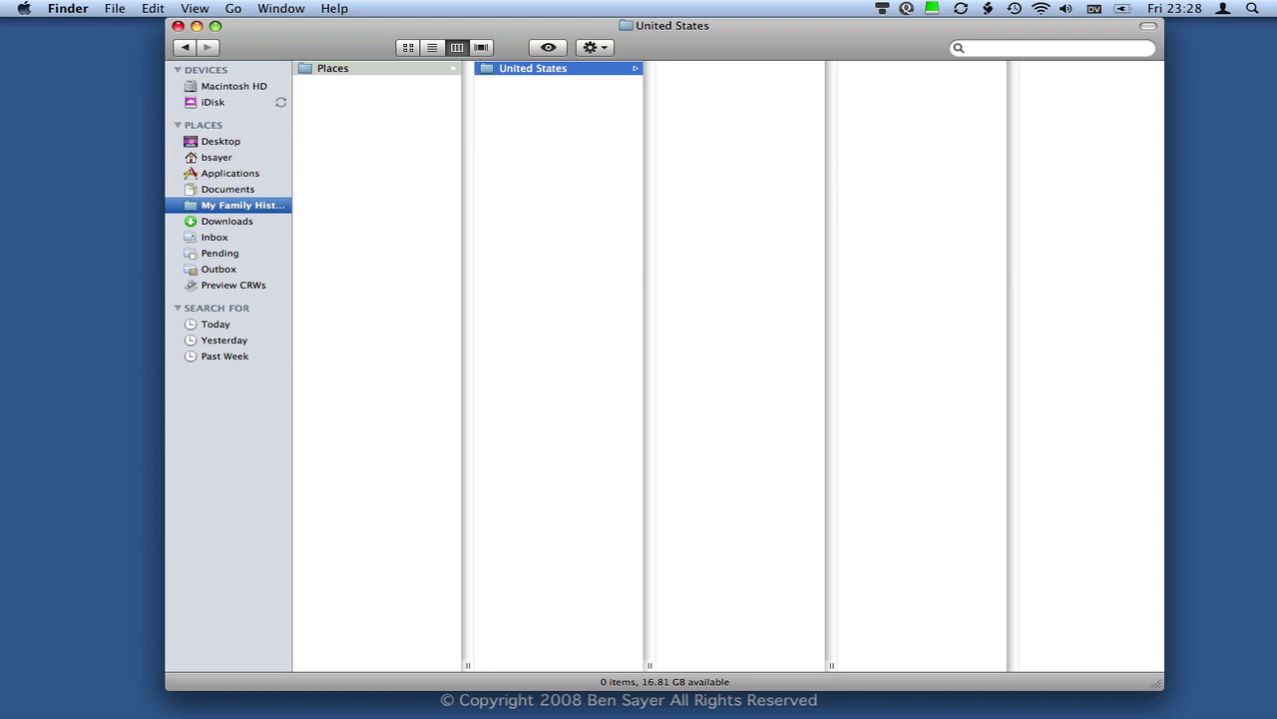
{"action": "left_click", "coordinate": [115, 8]}
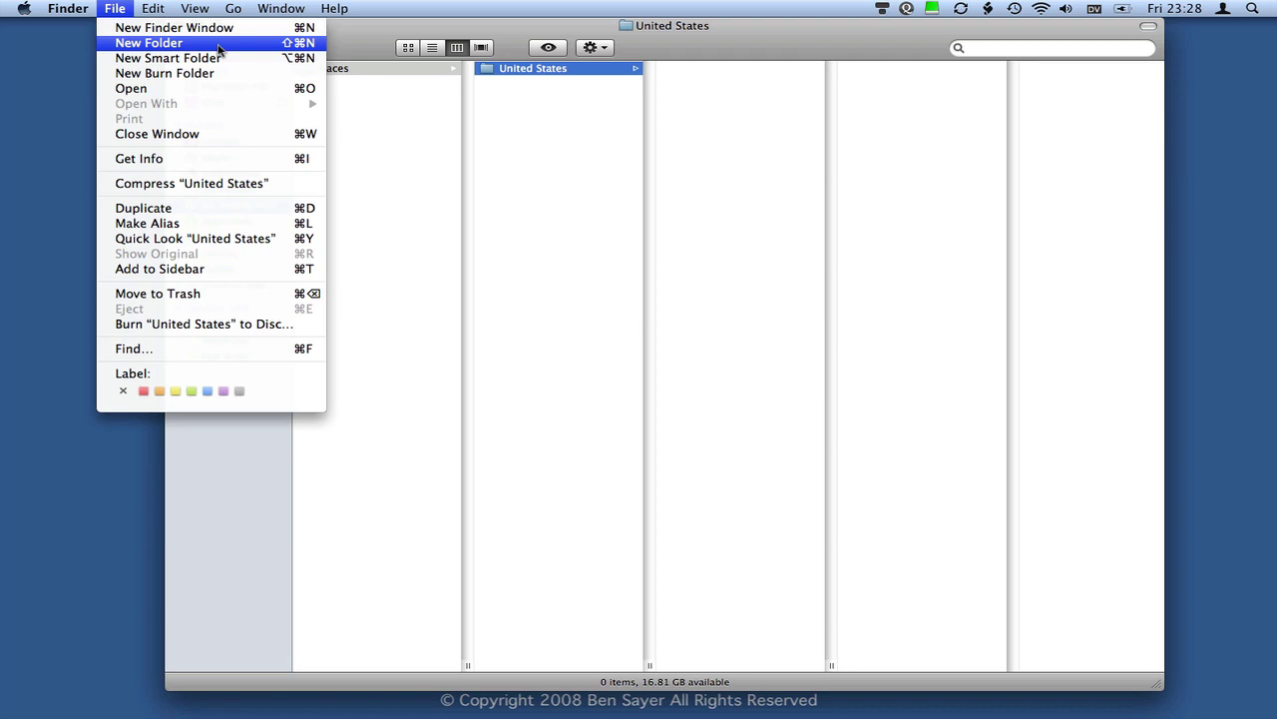
Create a 'Florida' folder inside United States
{"action": "left_click", "coordinate": [218, 47]}
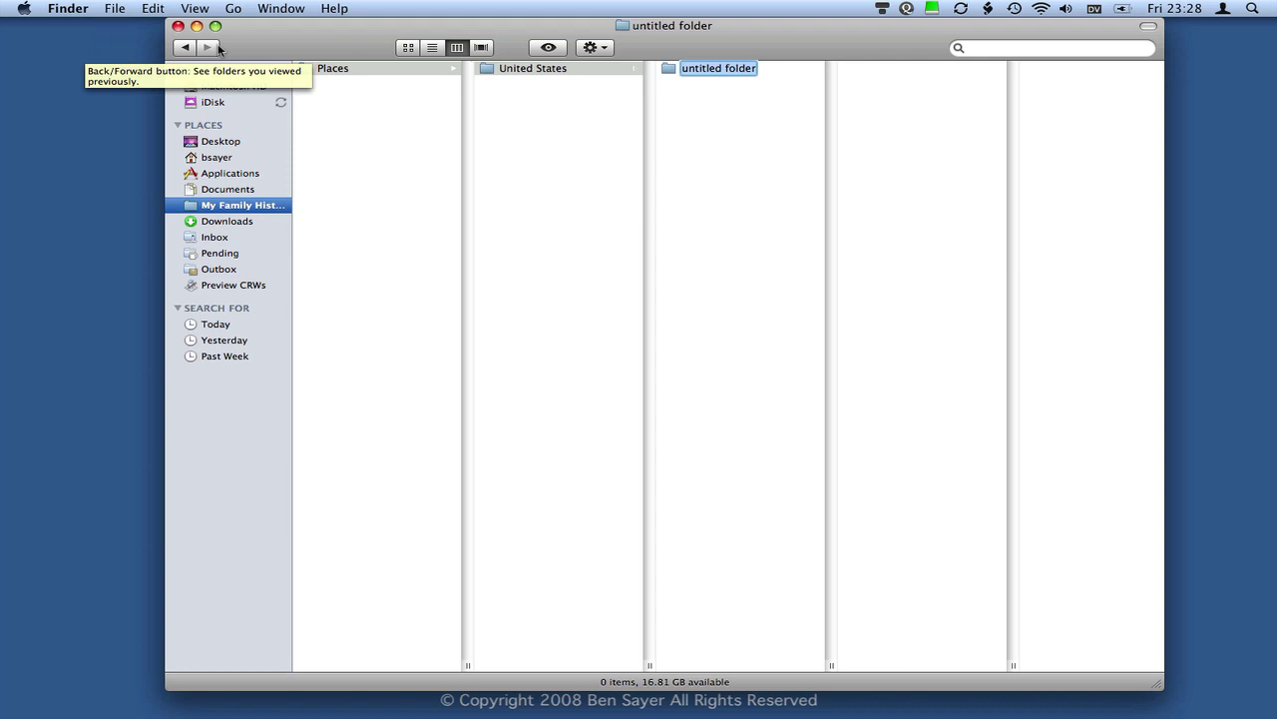
{"action": "type", "text": "F"}
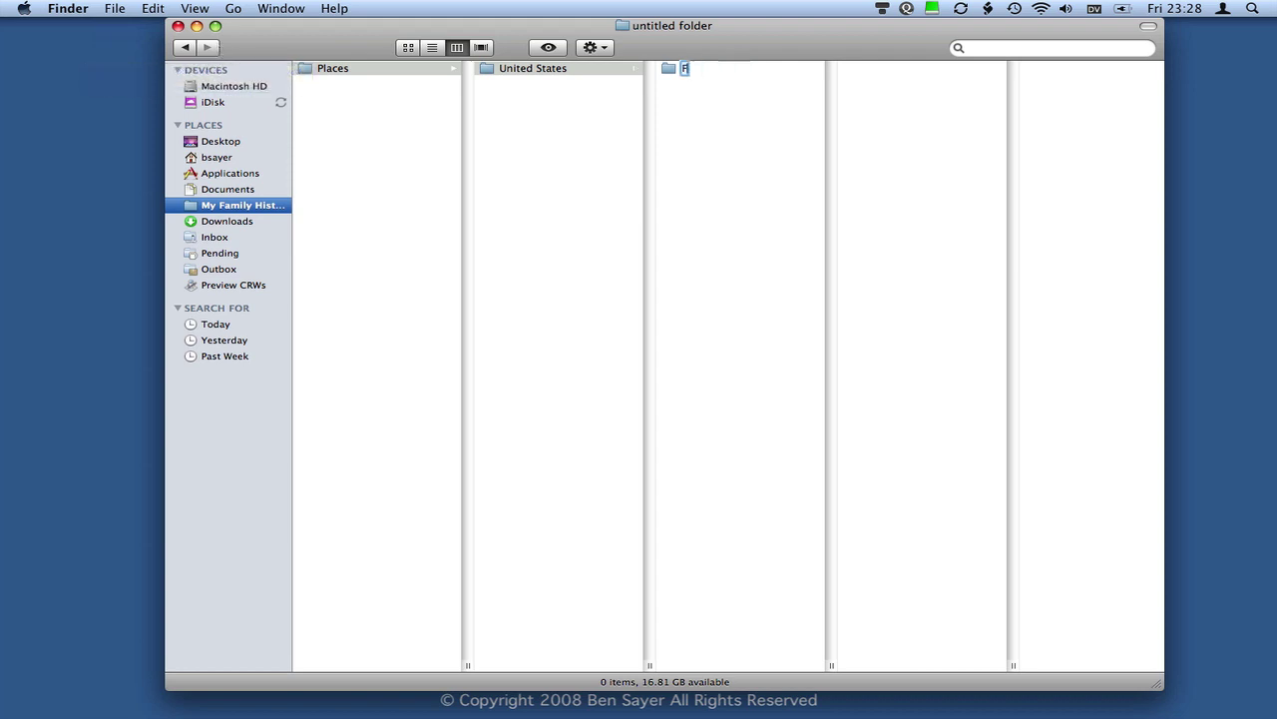
{"action": "type", "text": "lor"}
{"action": "type", "text": "ida"}
{"action": "key", "text": "Return"}
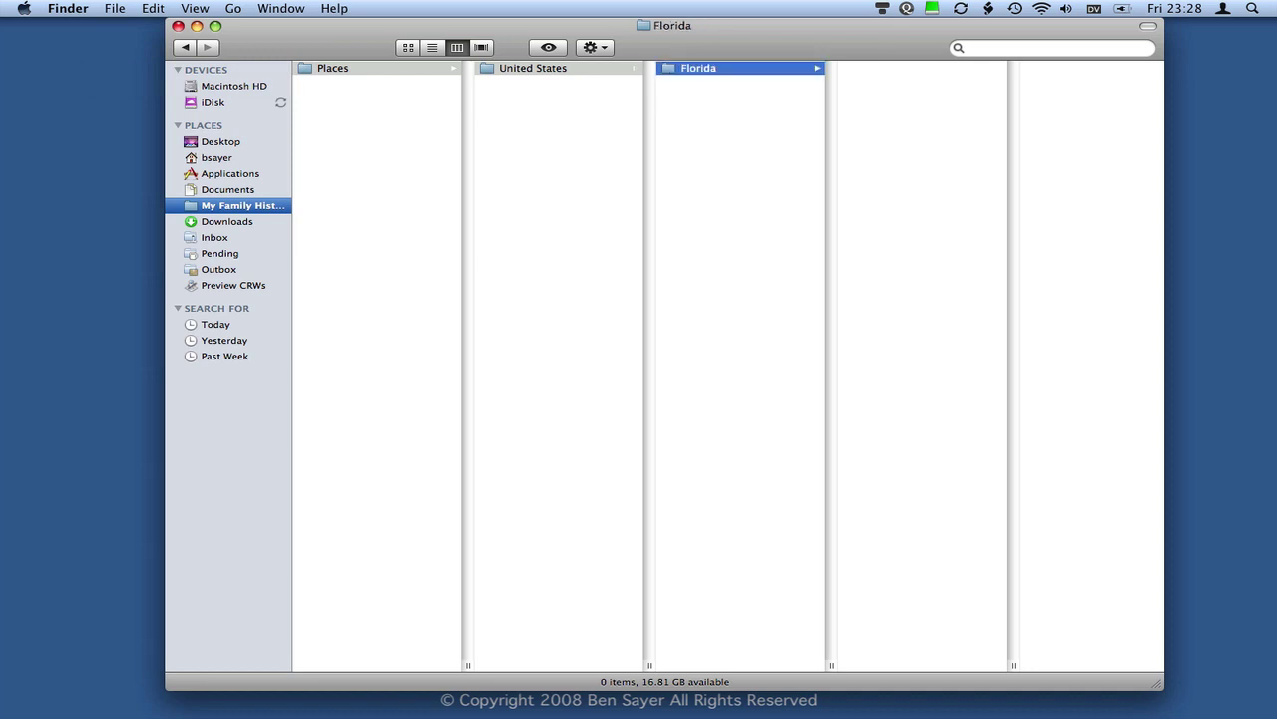
Nest a 'Duval' folder inside Florida and a 'Jacksonville' folder inside Duval
{"action": "key", "text": "super+shift+n"}
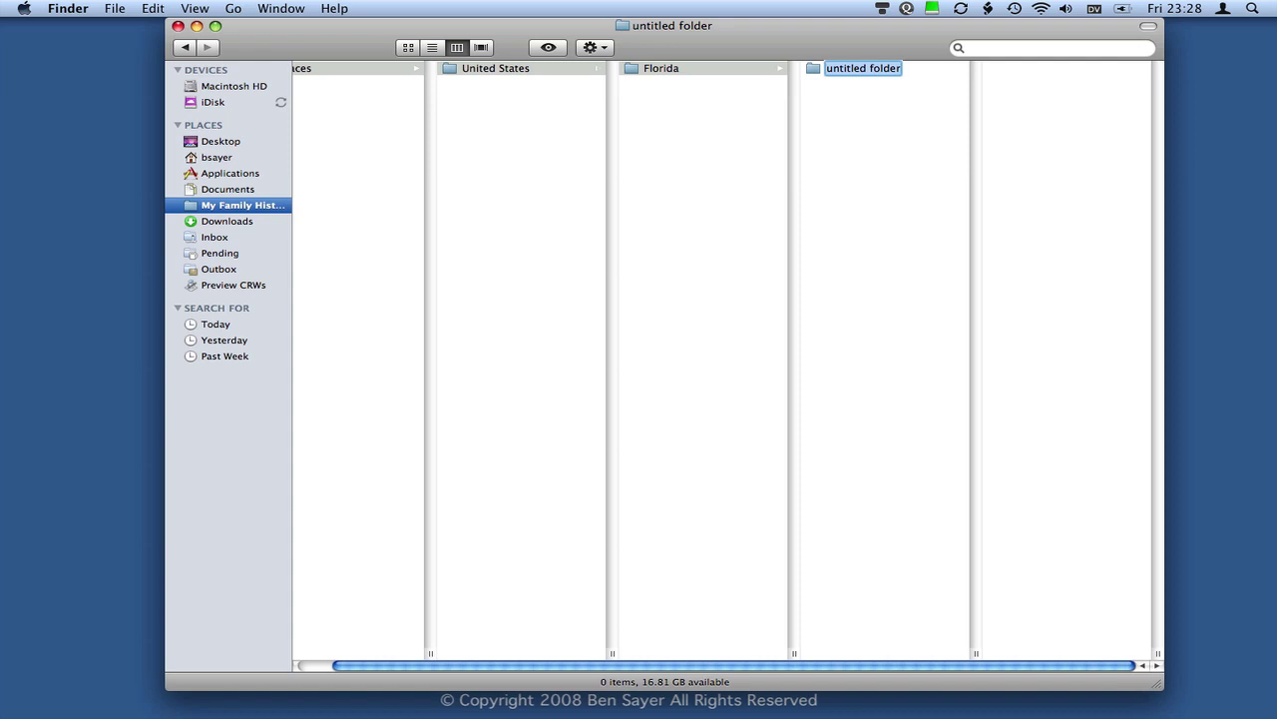
{"action": "type", "text": "Duva"}
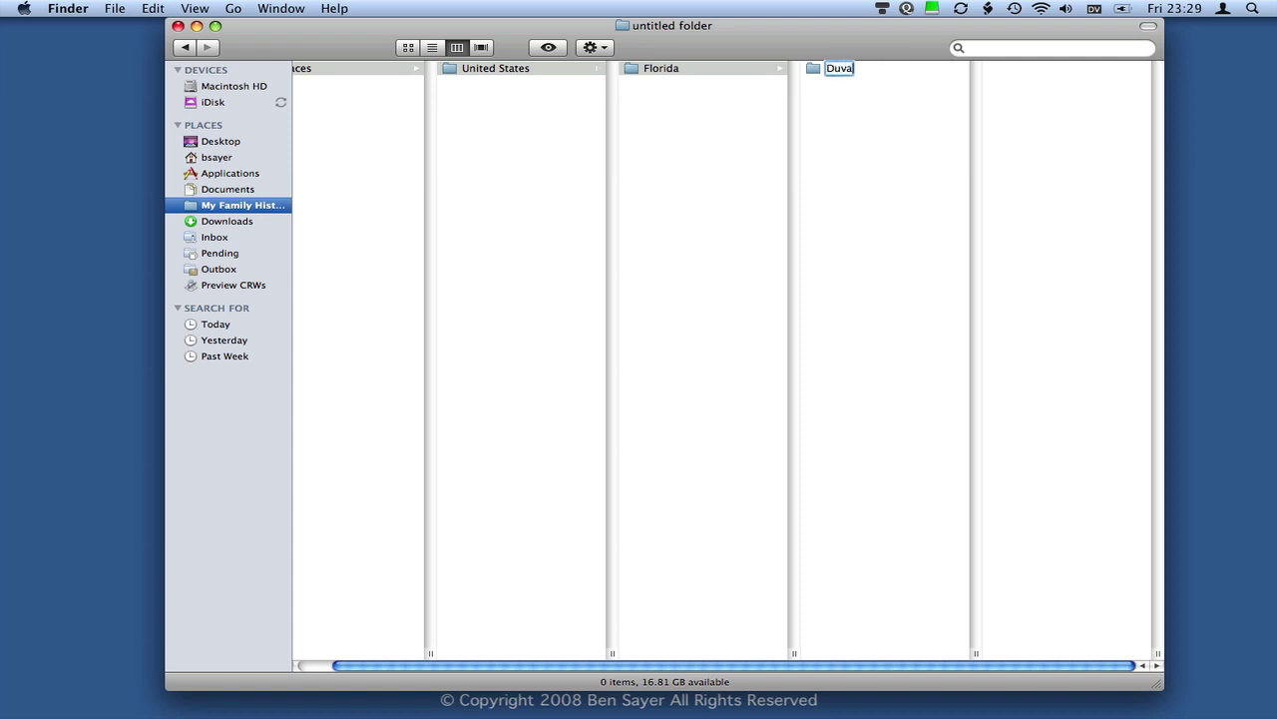
{"action": "type", "text": "l"}
{"action": "key", "text": "Return"}
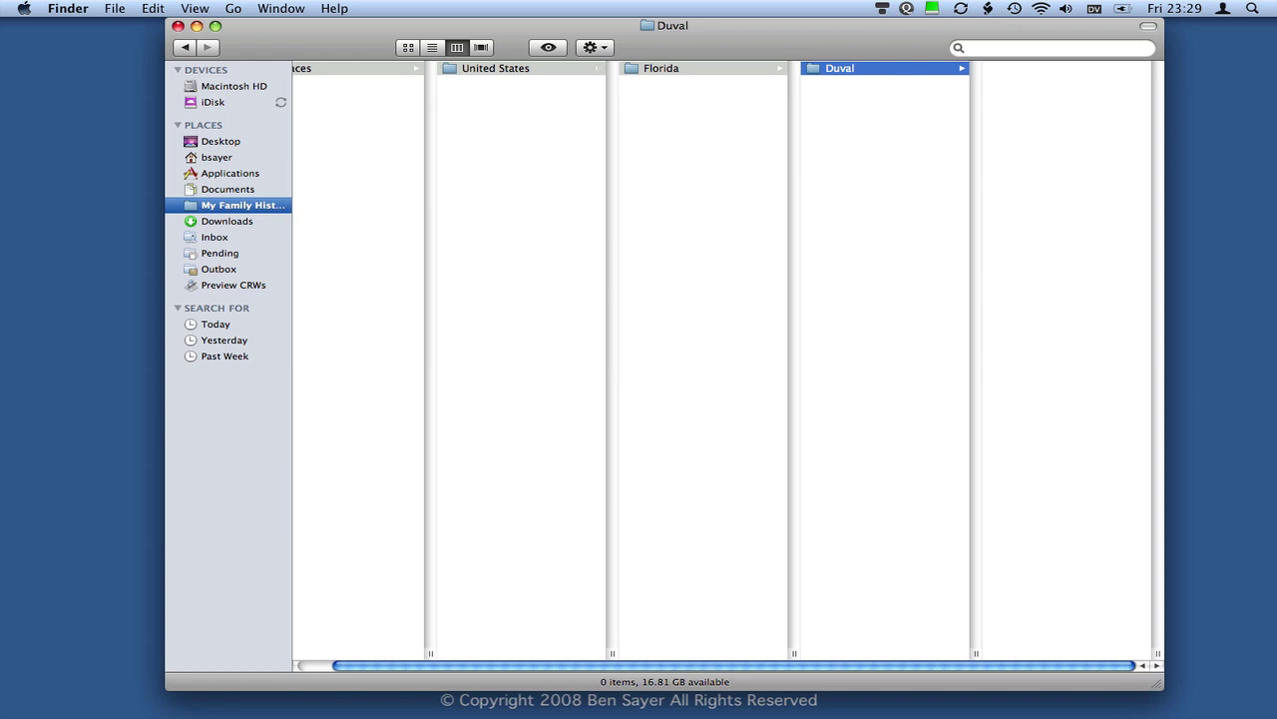
{"action": "key", "text": "super+shift+n"}
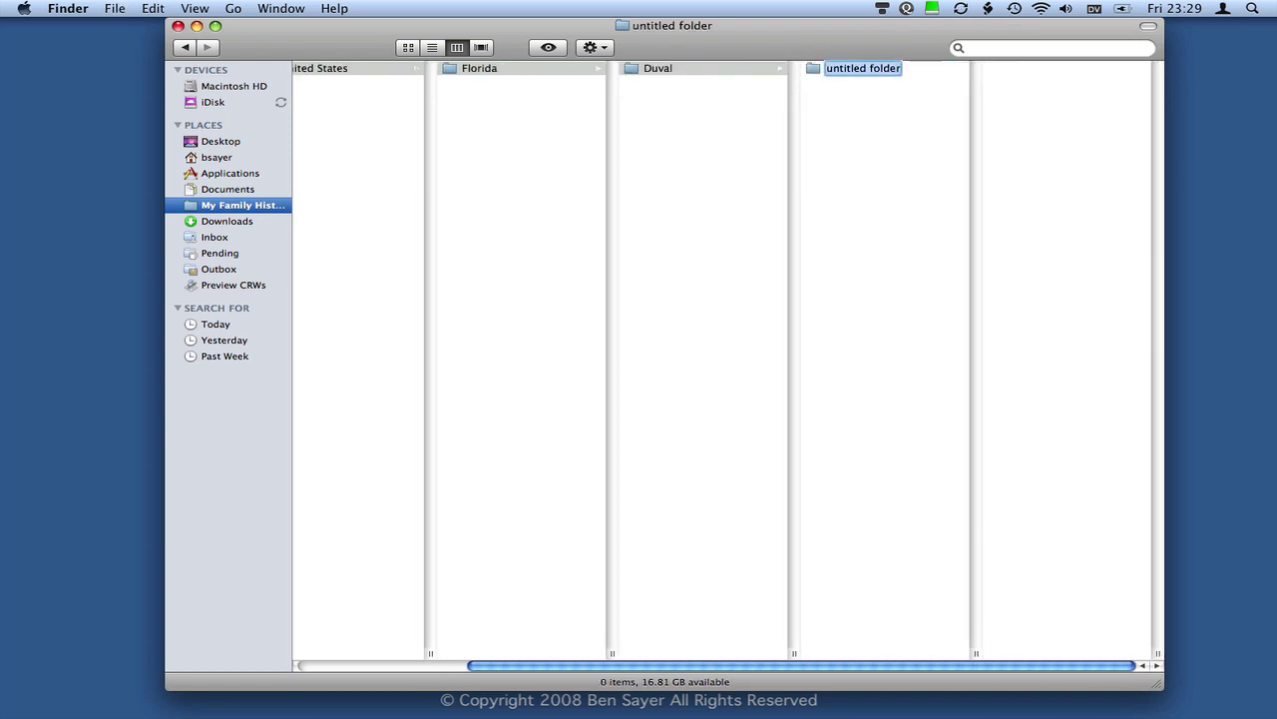
{"action": "type", "text": "Jacks"}
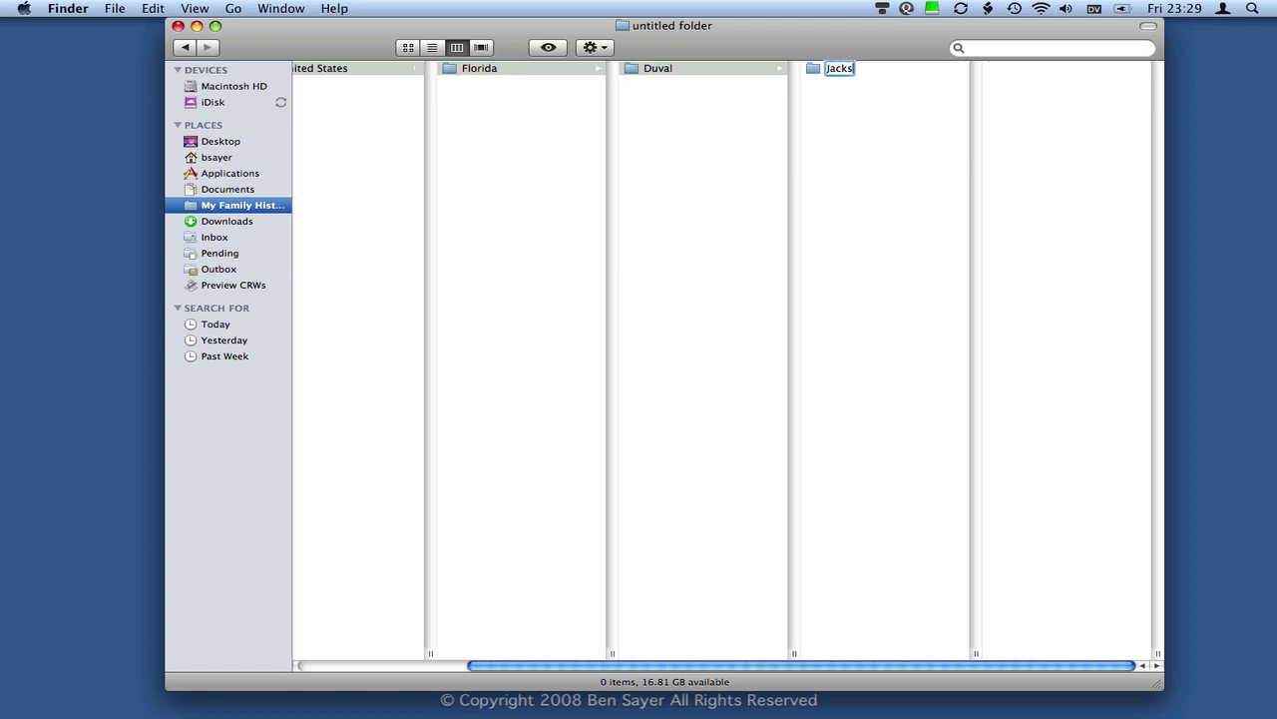
{"action": "type", "text": "onville"}
{"action": "key", "text": "Return"}
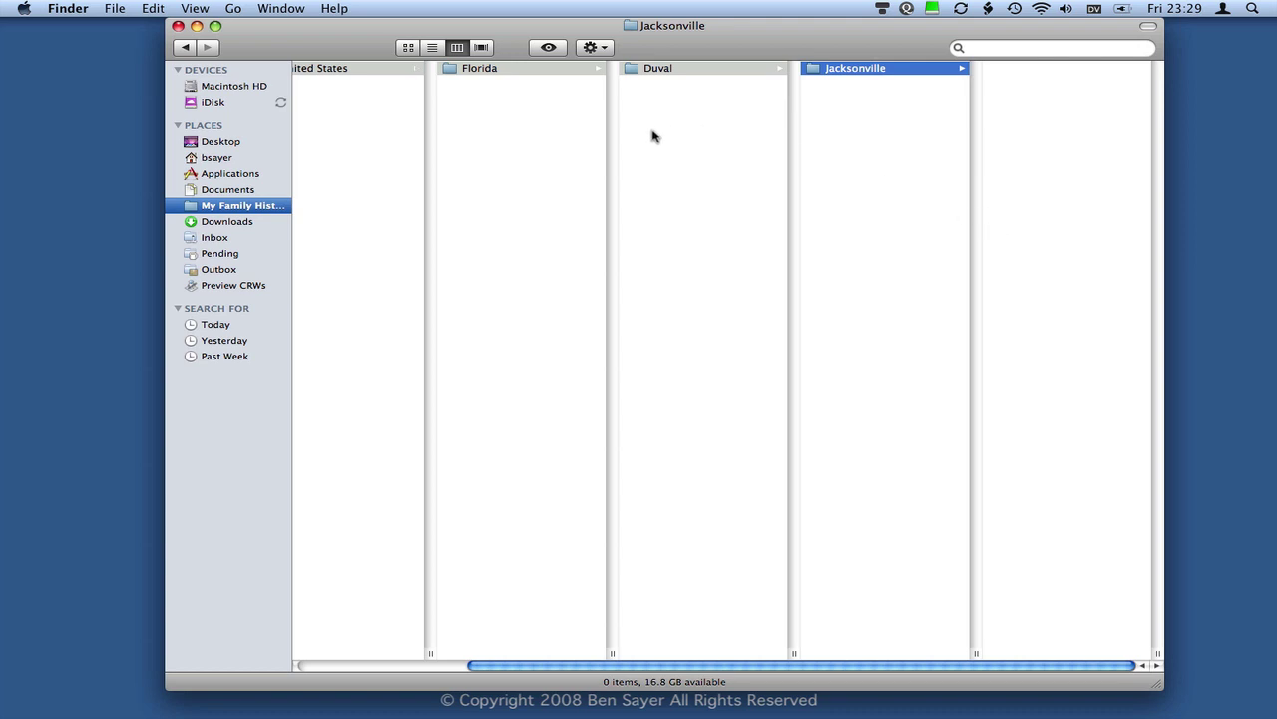
Create a 'Michigan' folder inside United States
{"action": "left_click", "coordinate": [366, 70]}
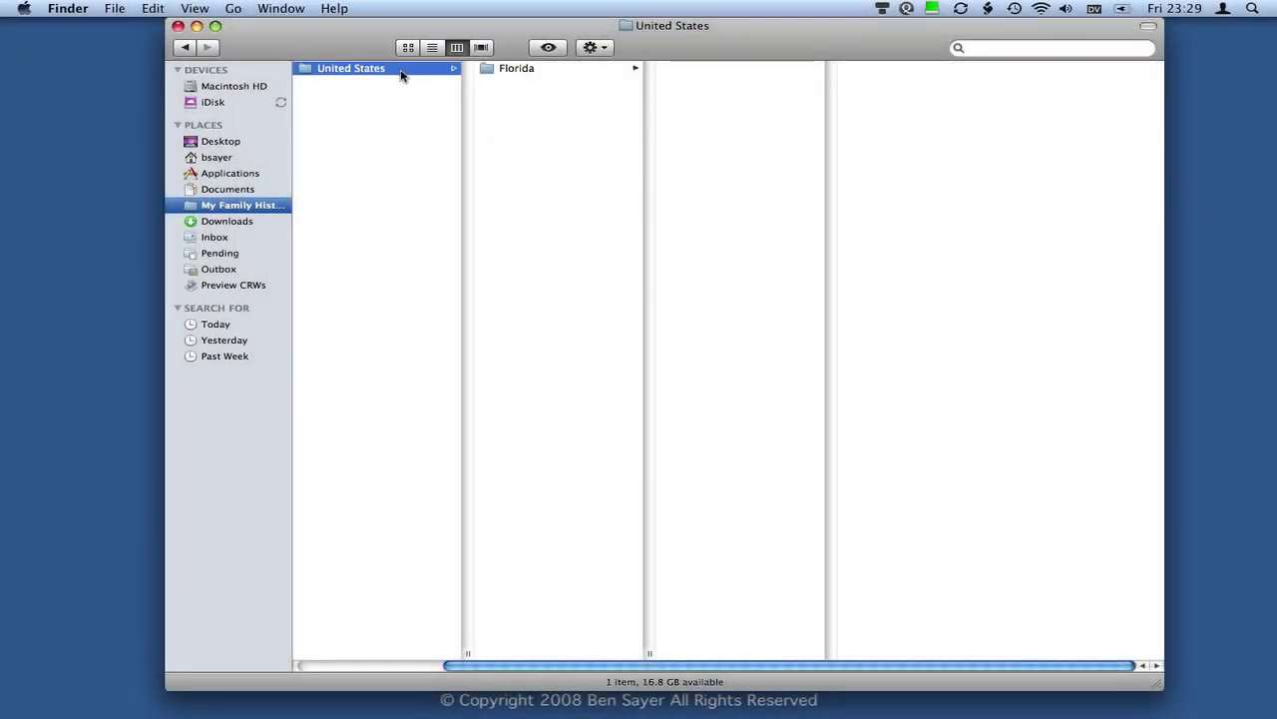
{"action": "key", "text": "ctrl+shift+n"}
{"action": "type", "text": "Mi"}
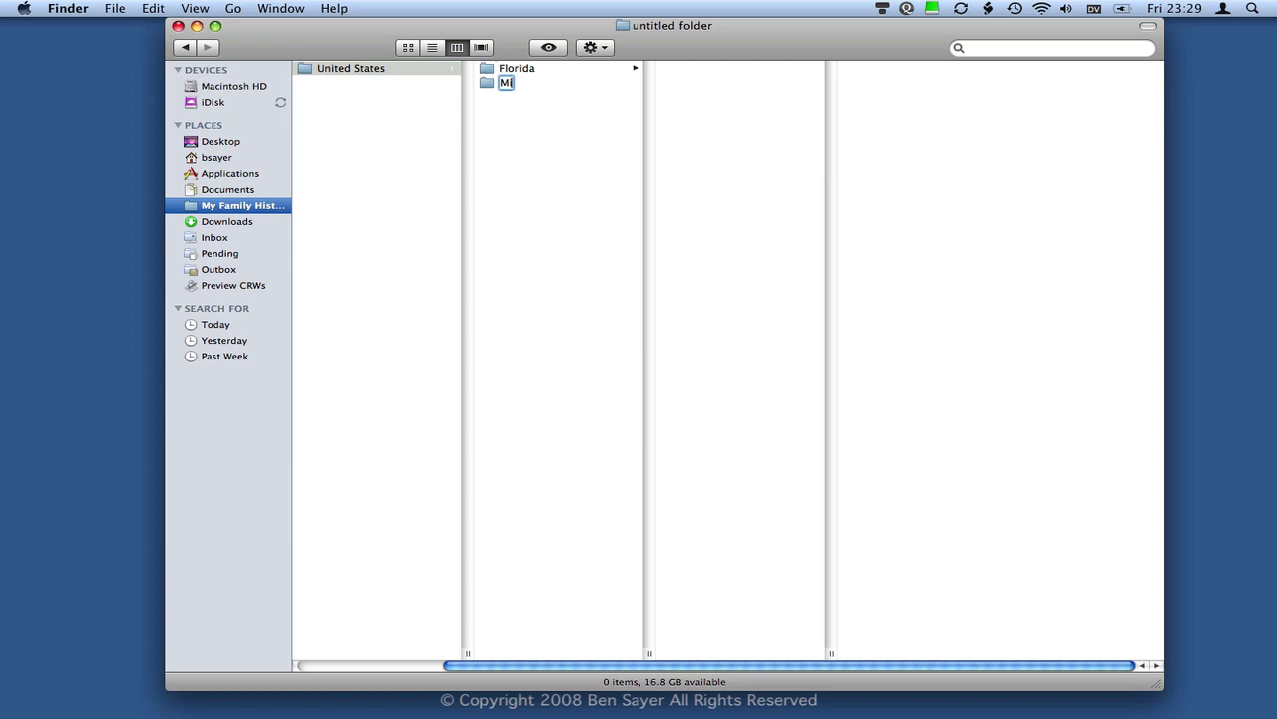
{"action": "type", "text": "chigan"}
{"action": "key", "text": "Return"}
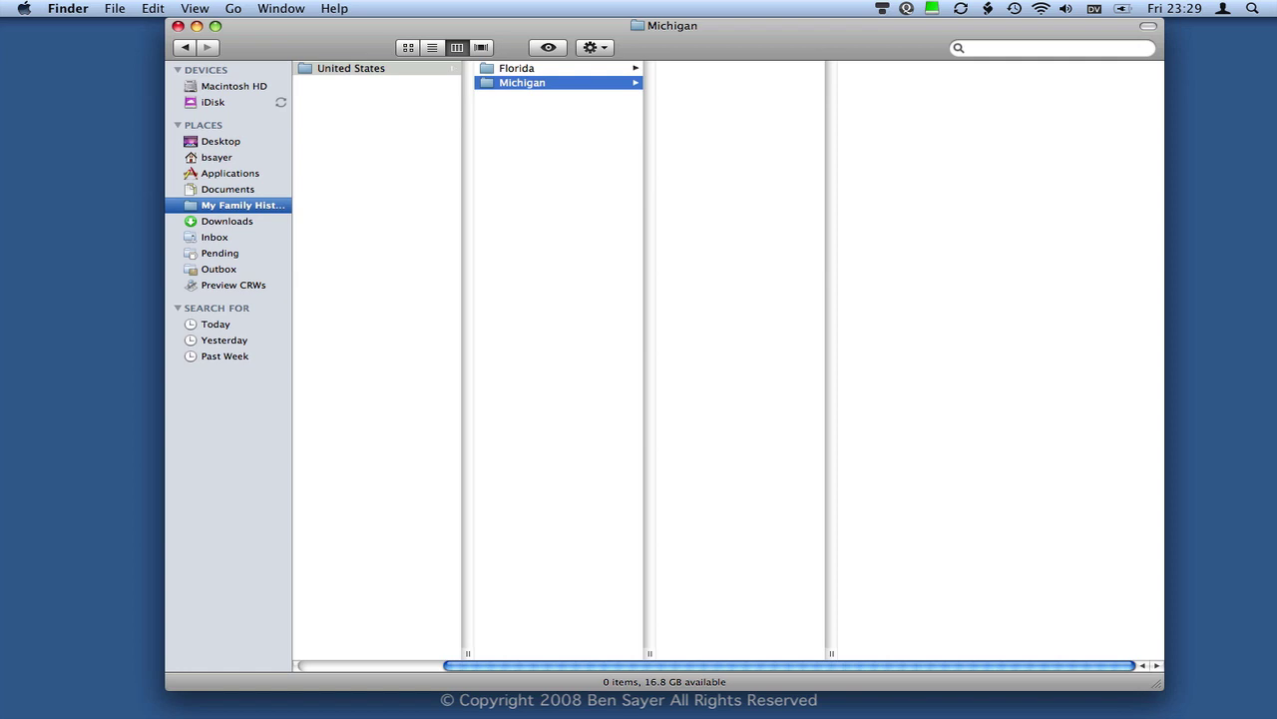
Nest a 'Washtenaw' folder inside Michigan and an 'Ann Arbor' folder inside Washtenaw
{"action": "key", "text": "ctrl+shift+n"}
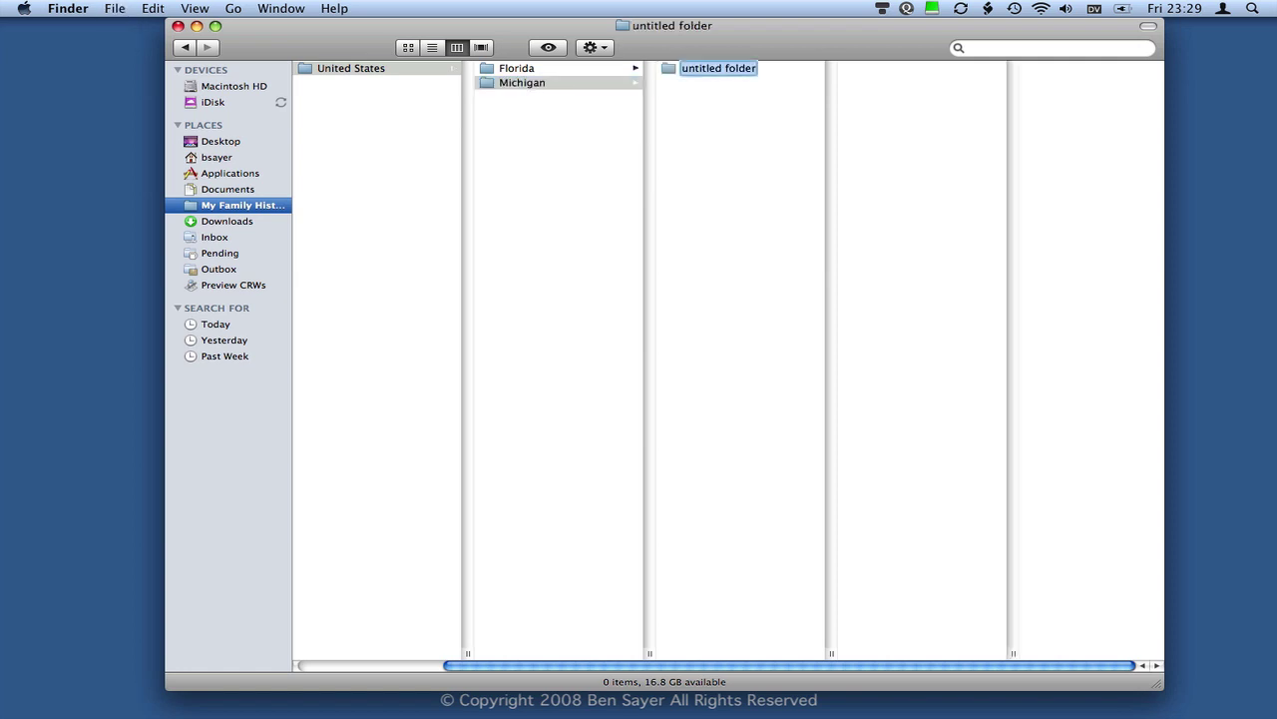
{"action": "key", "text": "BackSpace"}
{"action": "type", "text": "Wa"}
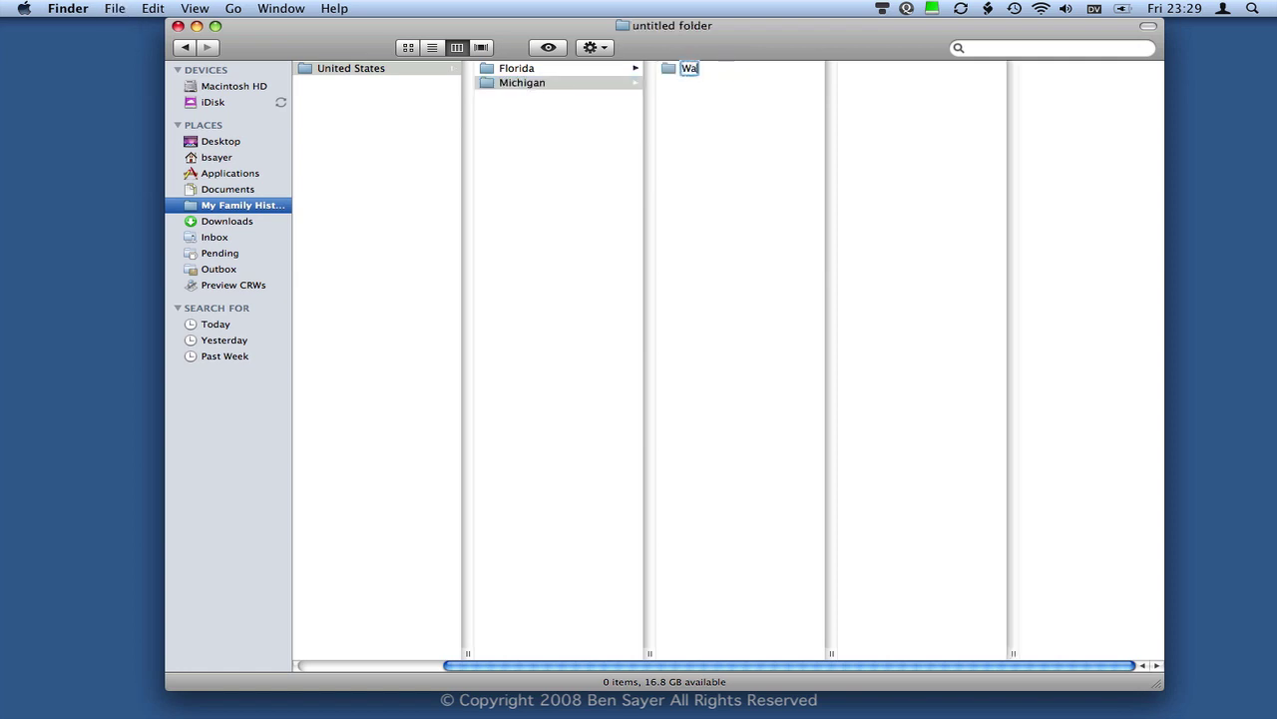
{"action": "type", "text": "shtenaw"}
{"action": "key", "text": "Return"}
{"action": "key", "text": "super+shift+n"}
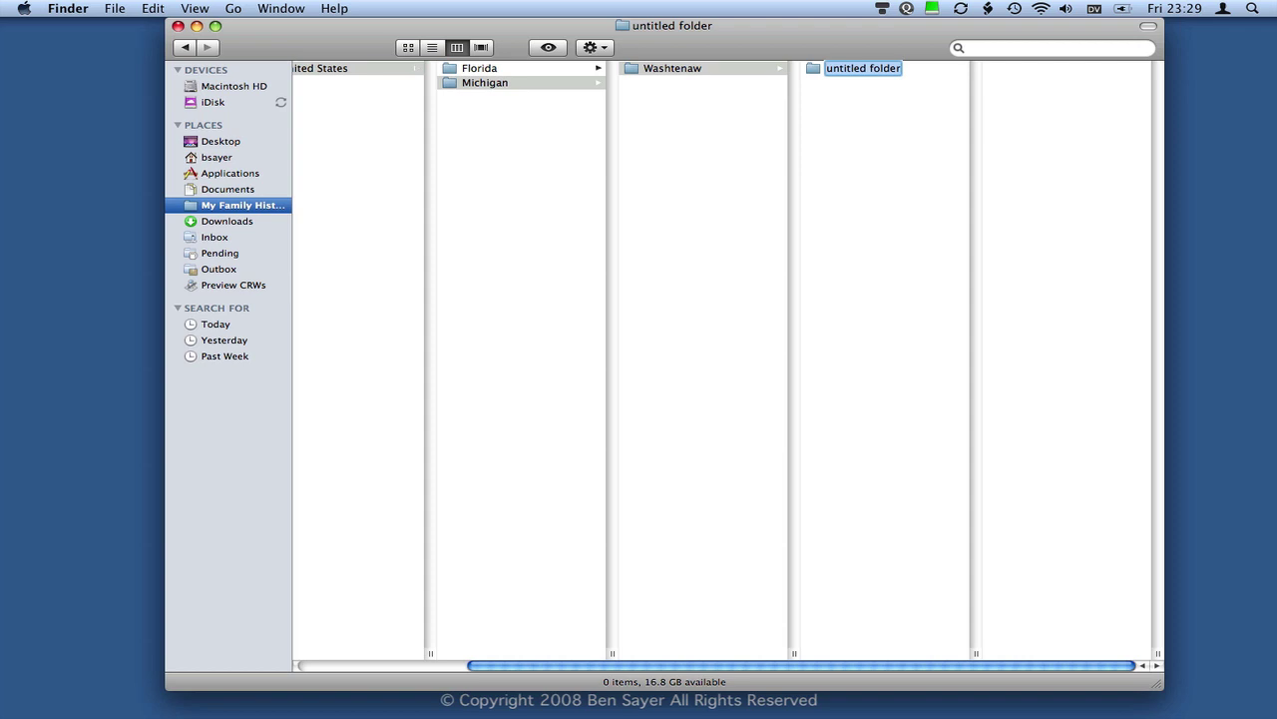
{"action": "type", "text": "Ann Ar"}
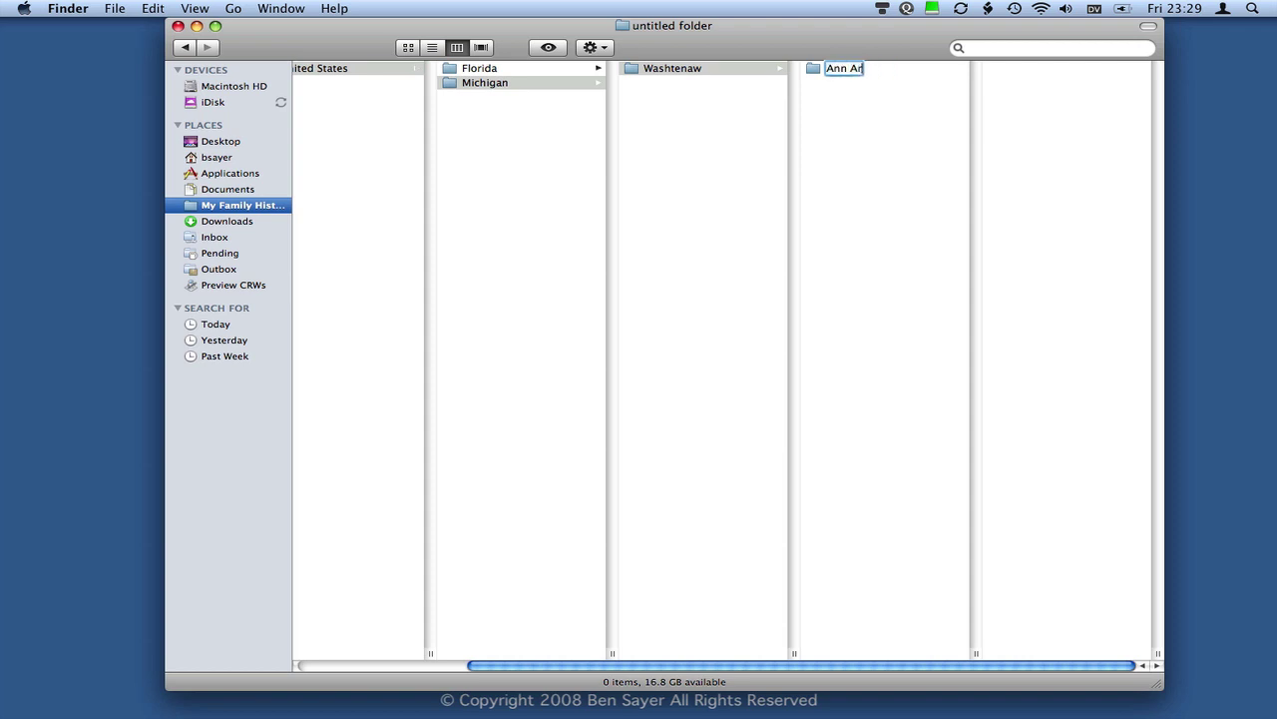
{"action": "type", "text": "bor"}
{"action": "key", "text": "Return"}
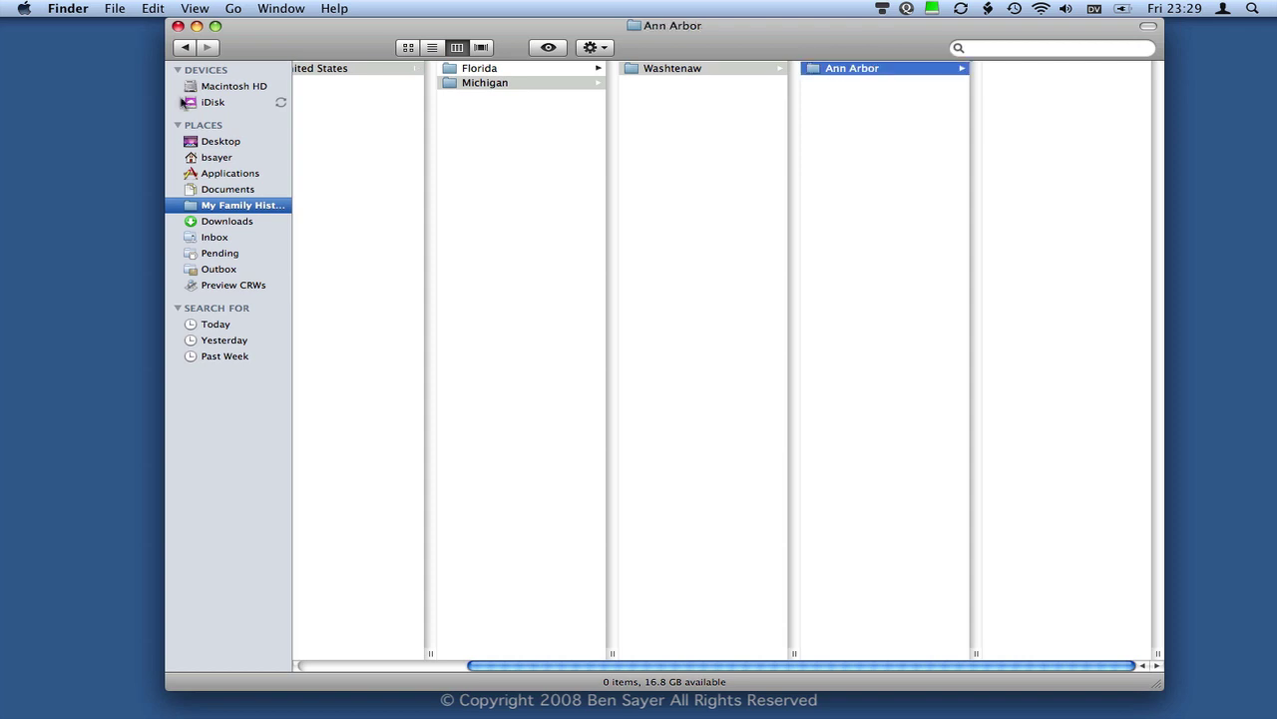
Browse the Florida, Michigan and Duval folders, then return to the top level showing only Places
{"action": "left_click", "coordinate": [337, 67]}
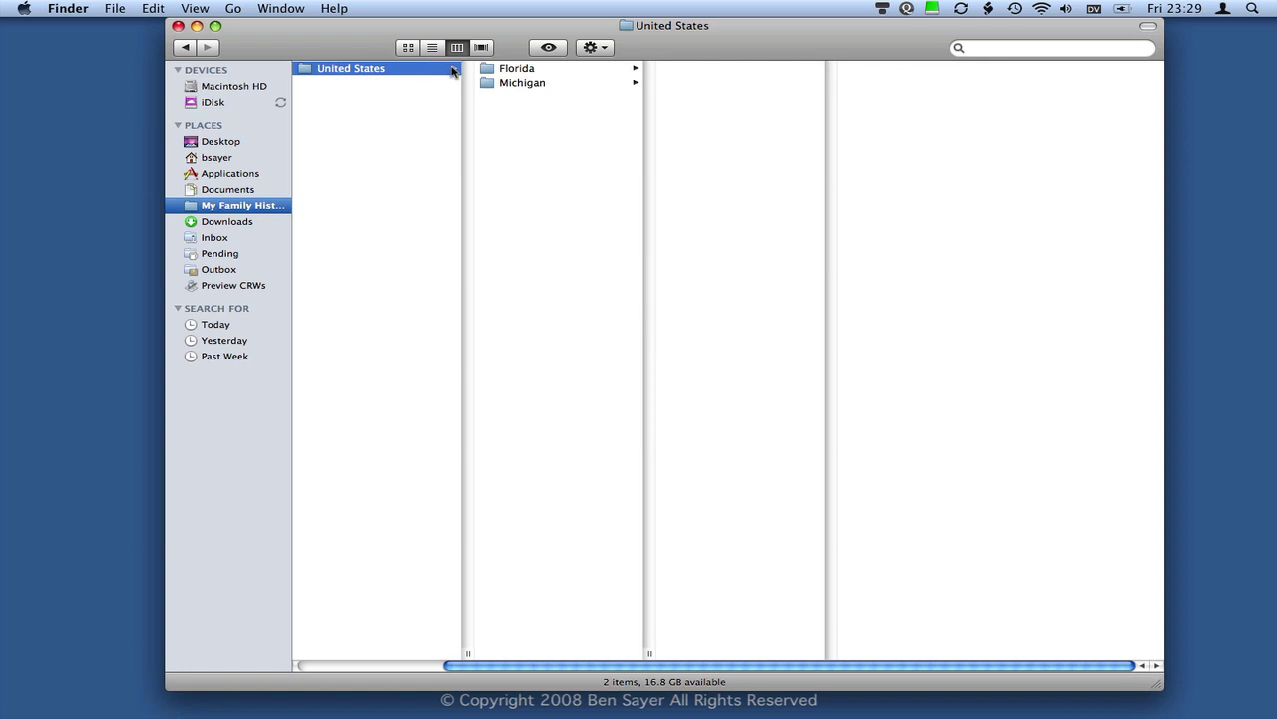
{"action": "left_click", "coordinate": [515, 69]}
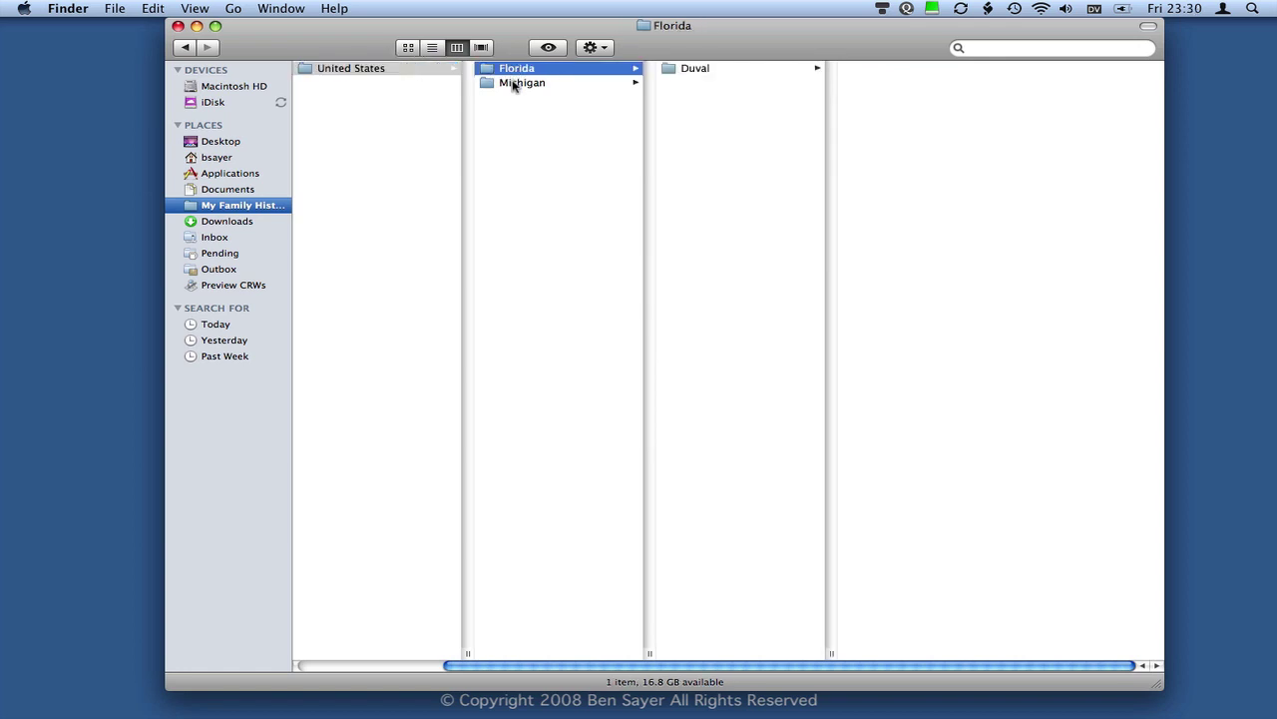
{"action": "left_click", "coordinate": [514, 85]}
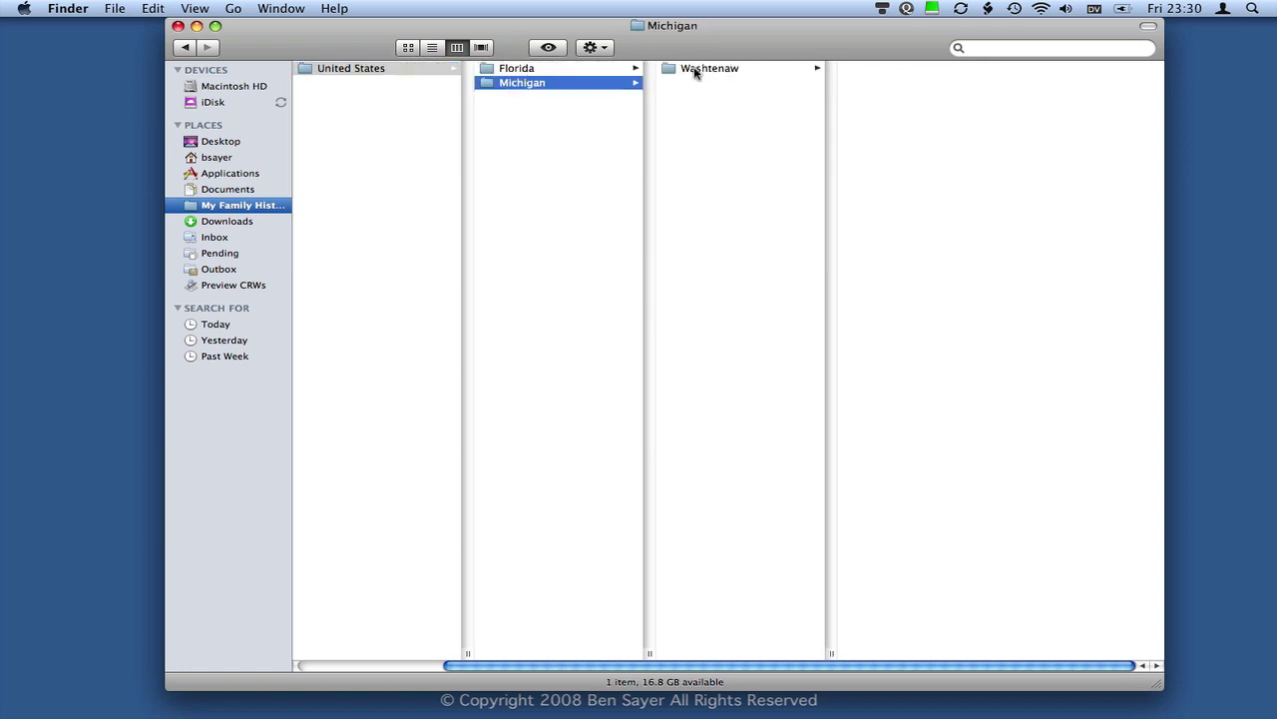
{"action": "left_click", "coordinate": [569, 68]}
{"action": "left_click", "coordinate": [714, 69]}
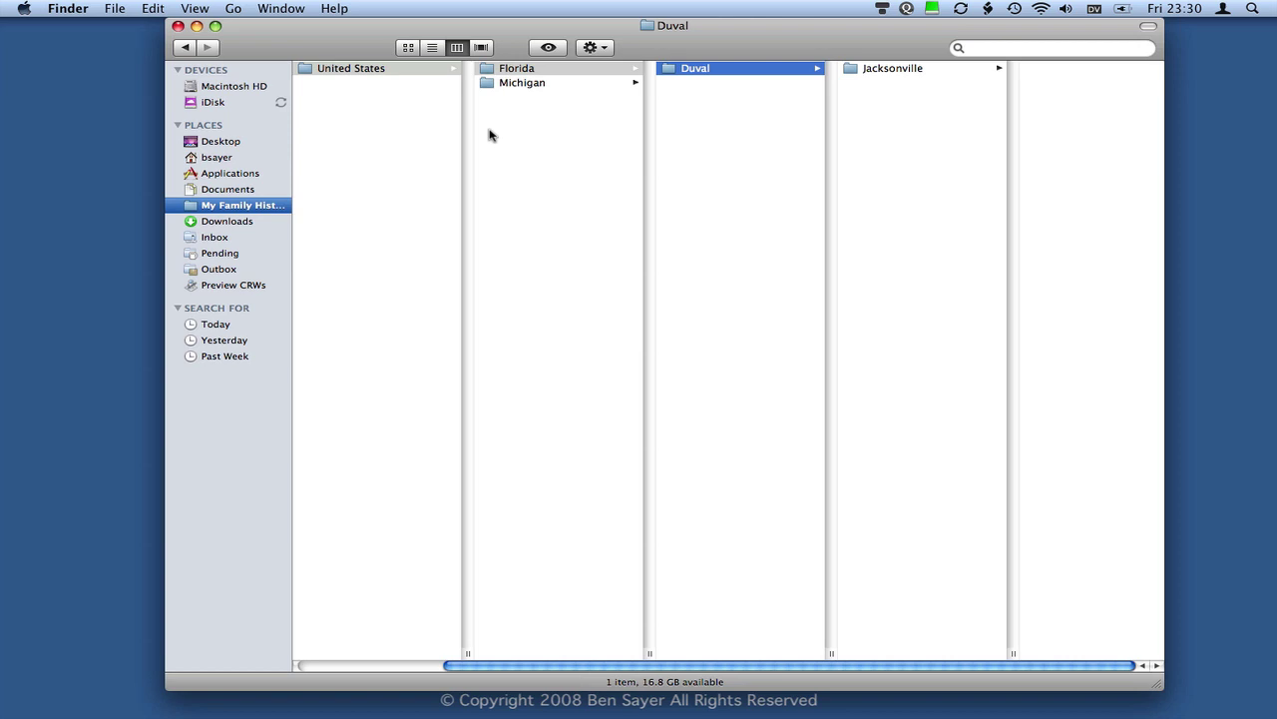
{"action": "left_click", "coordinate": [315, 664]}
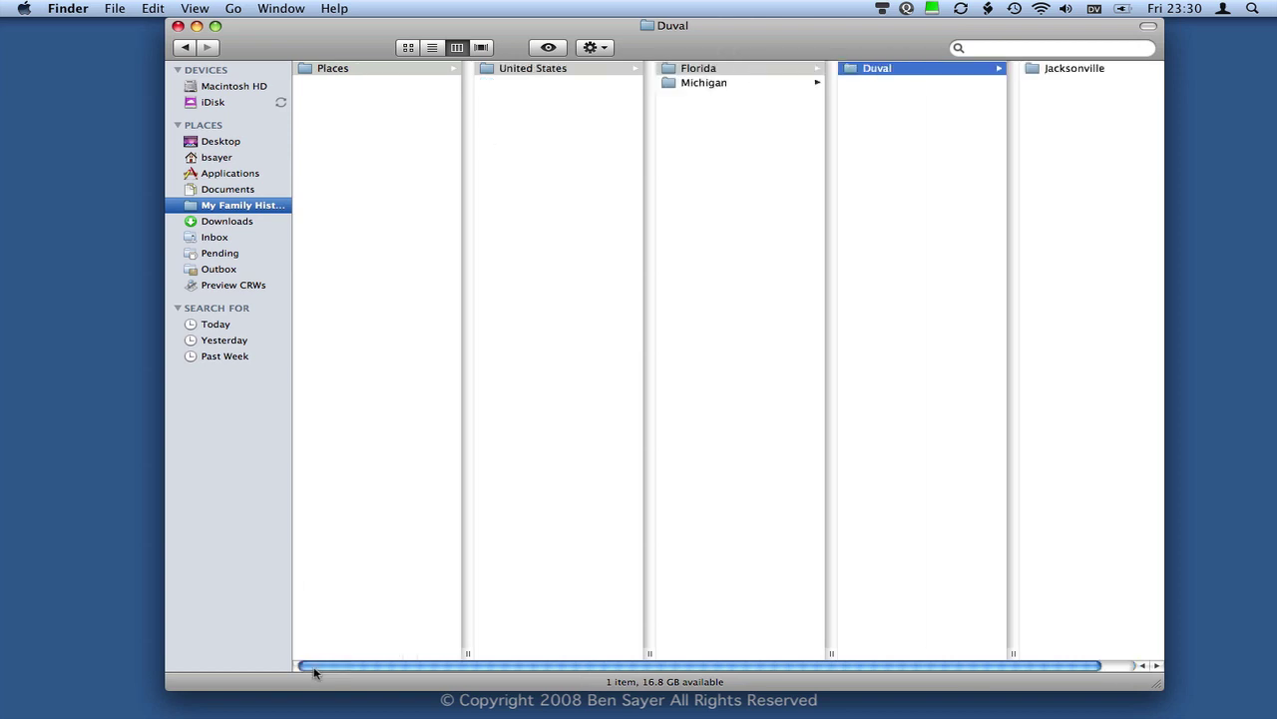
{"action": "left_click", "coordinate": [335, 105]}
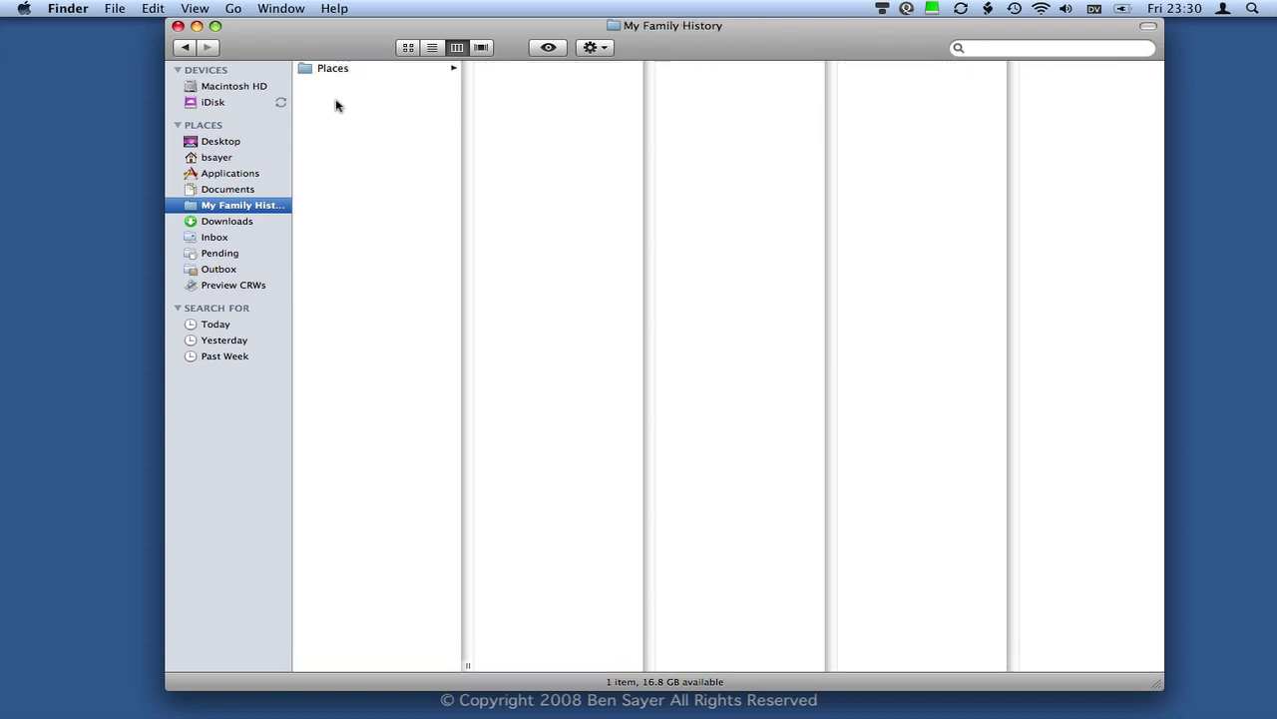